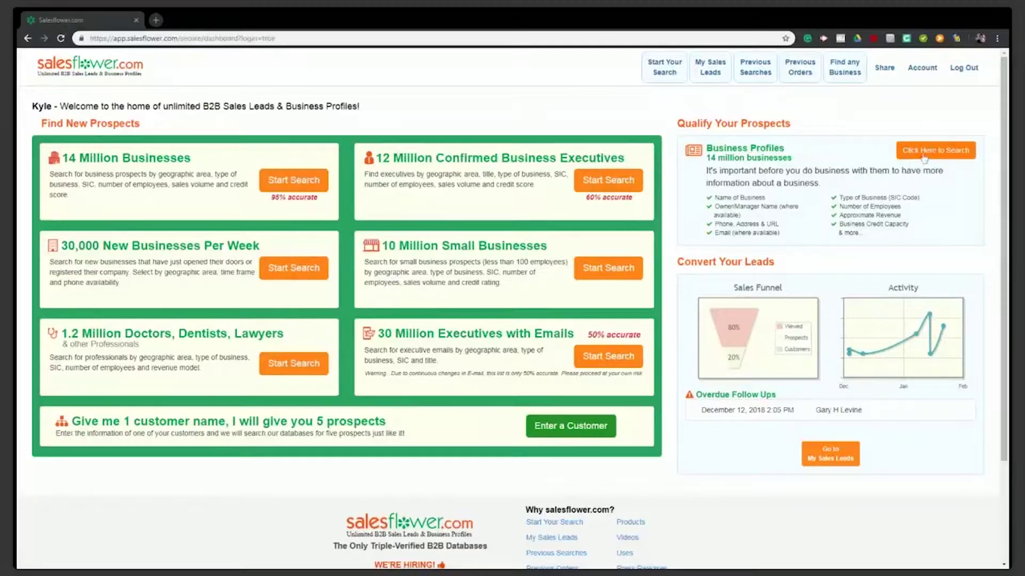
# - Open the Business Profiles search and search for the company QuikTrip in the state NE
pyautogui.click(923, 152)
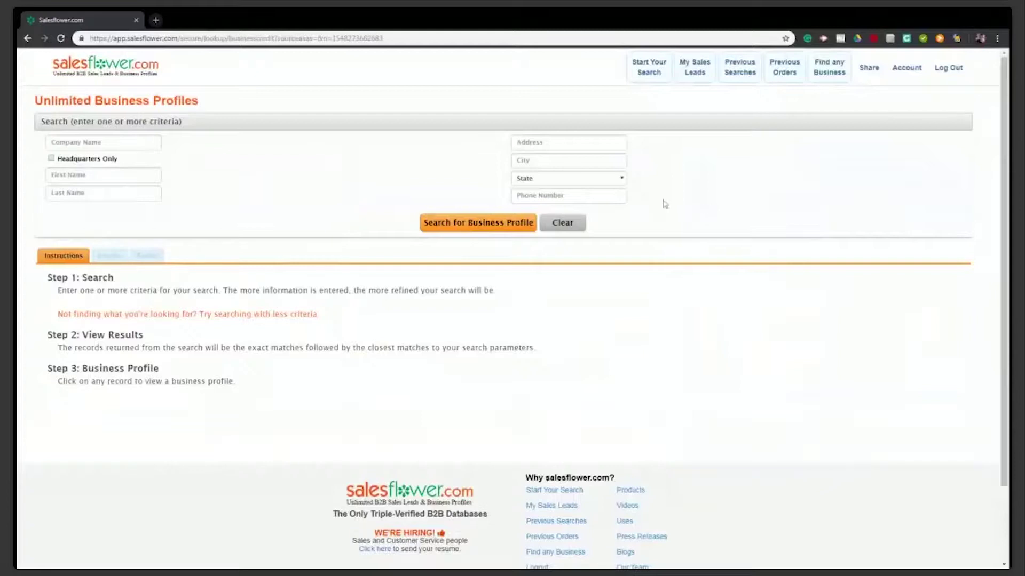
pyautogui.click(102, 143)
pyautogui.write('QuikTrip')
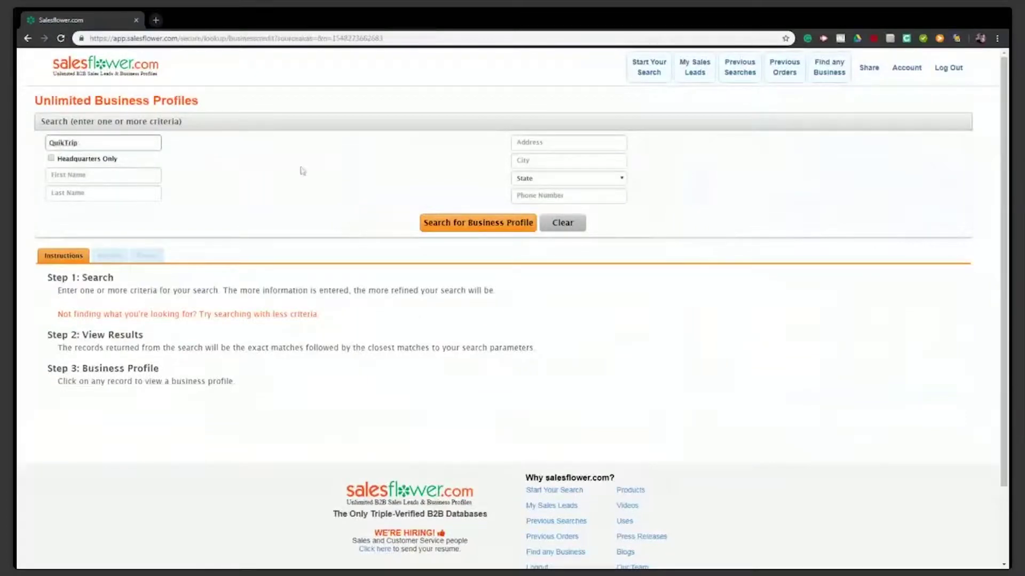
pyautogui.click(357, 178)
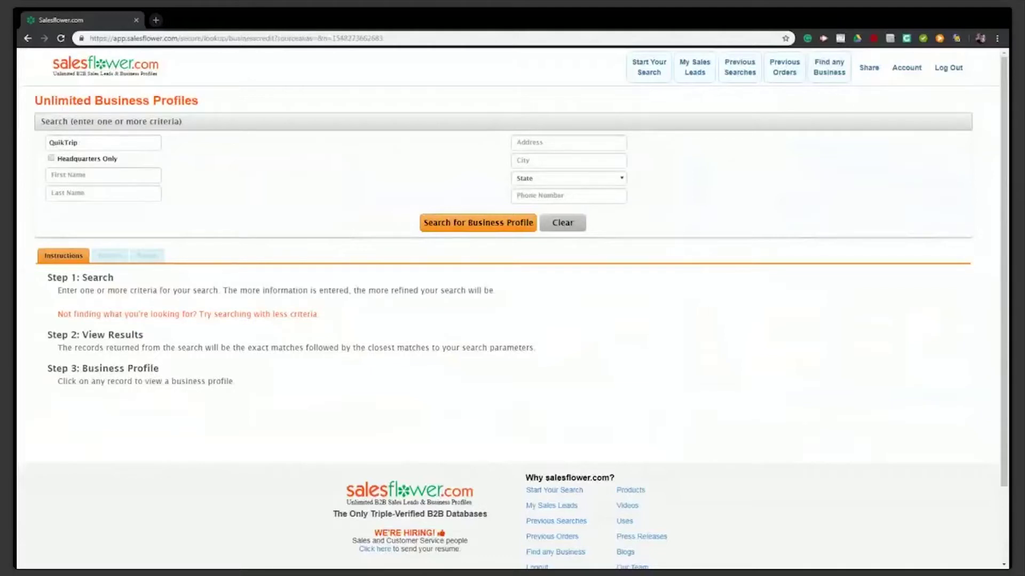
pyautogui.write('ne')
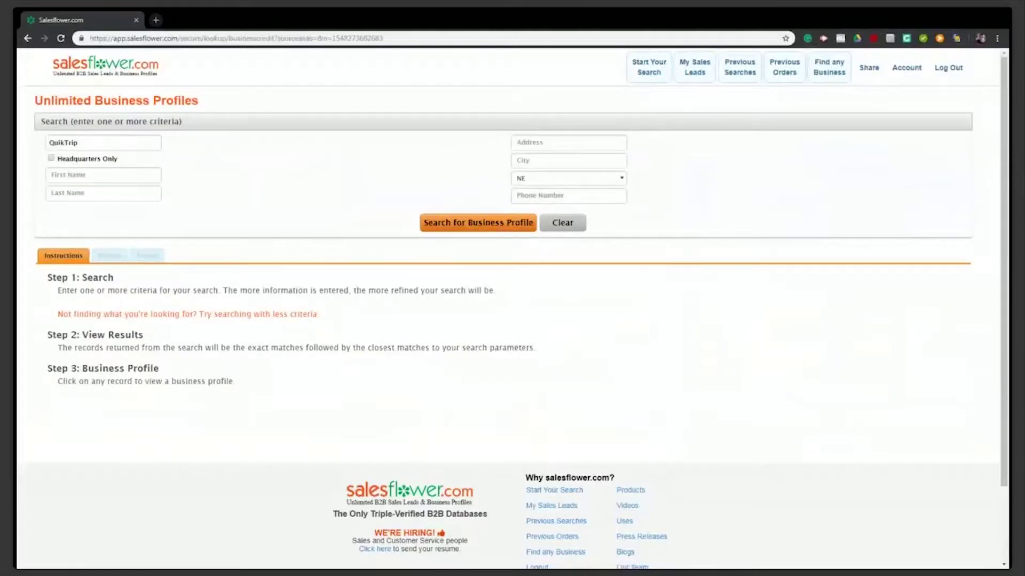
pyautogui.click(491, 221)
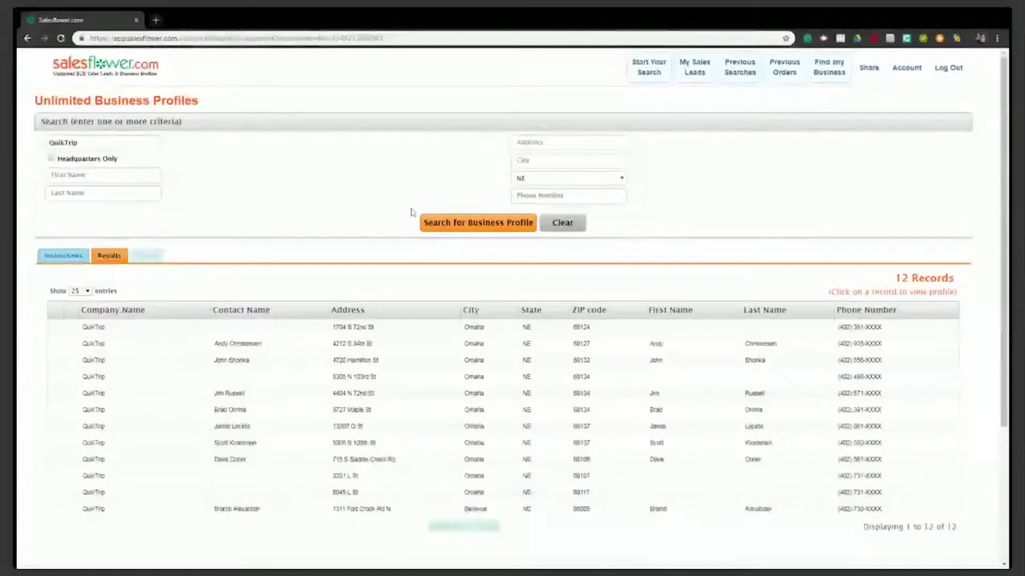
# - Open the profile report of the second QuikTrip record in the results and show all of its collapsed sections
pyautogui.scroll(-4, 338, 327)
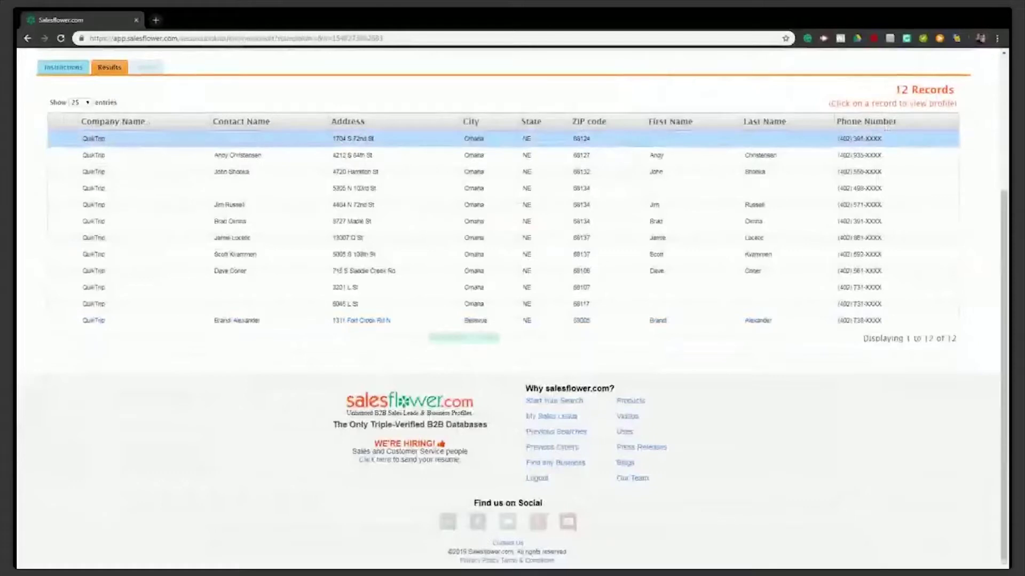
pyautogui.click(246, 155)
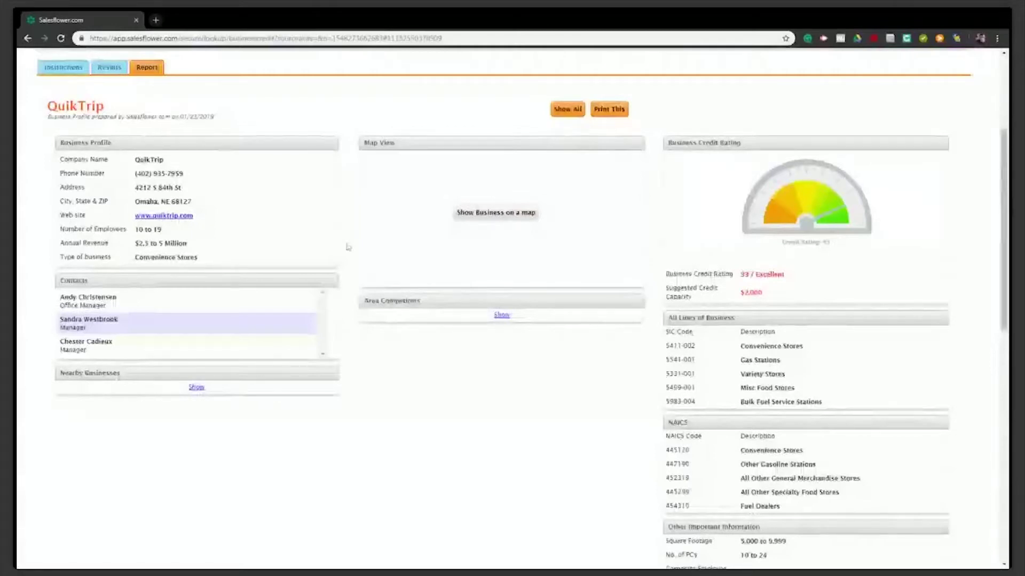
pyautogui.scroll(2, 665, 348)
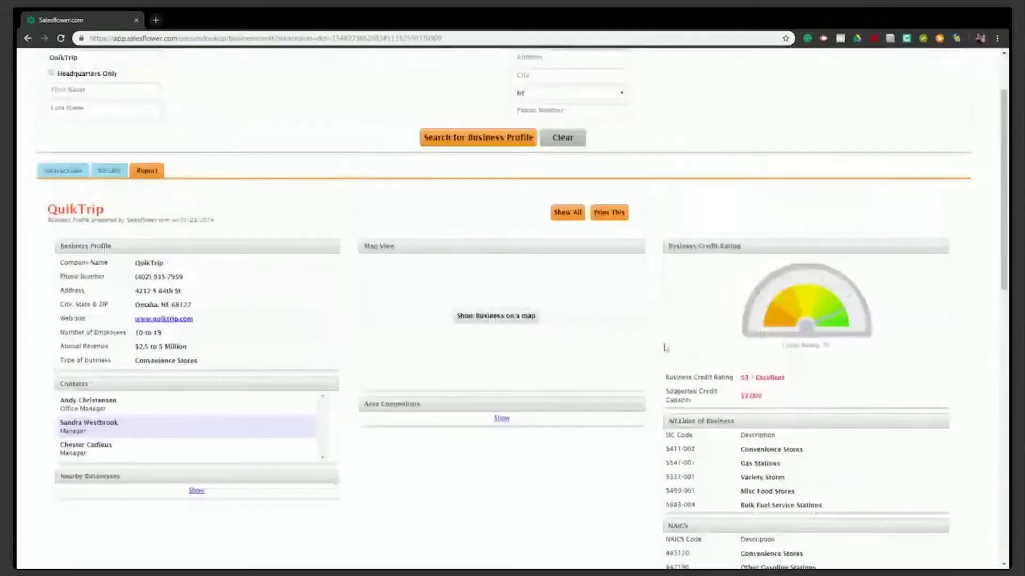
pyautogui.click(561, 221)
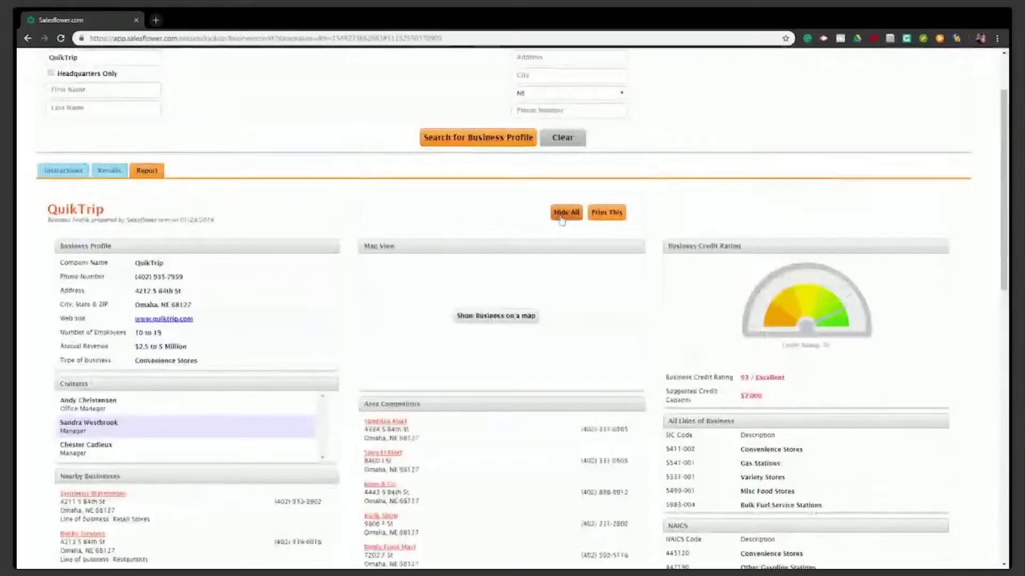
# - Review the report's business profile details, contacts, nearby businesses and area competitors
pyautogui.scroll(-1, 402, 170)
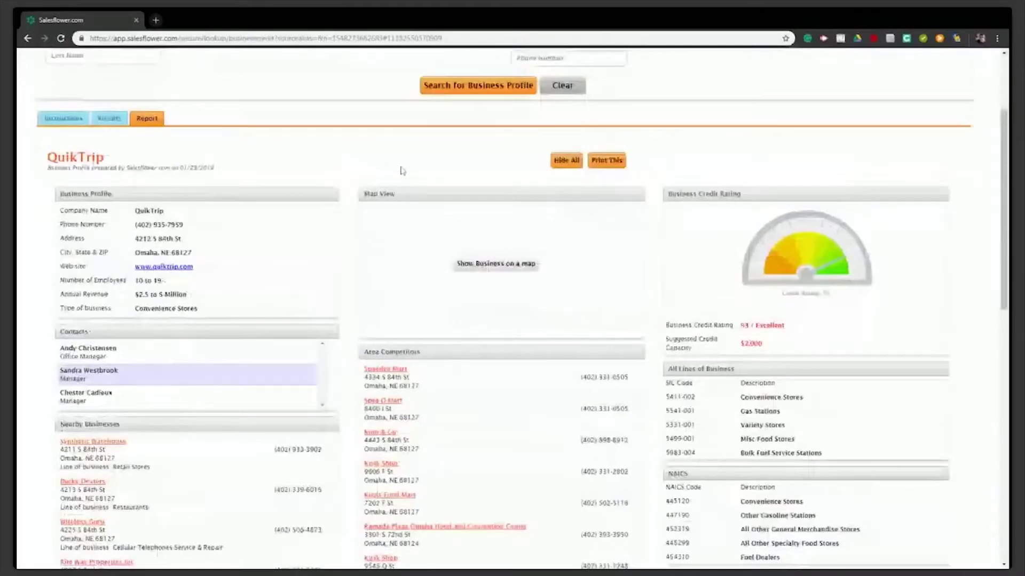
pyautogui.scroll(-1, 403, 171)
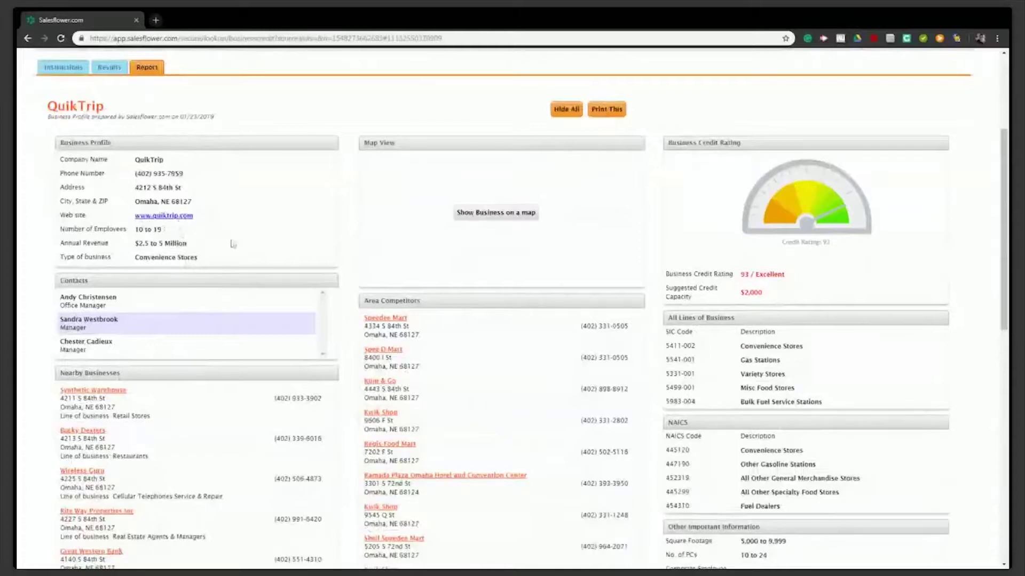
pyautogui.scroll(-1, 179, 229)
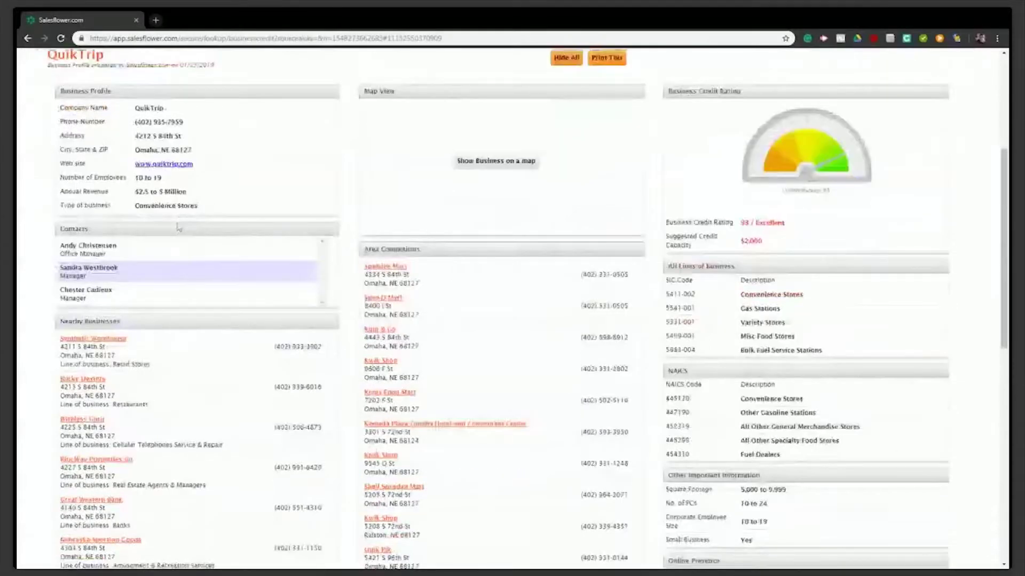
pyautogui.scroll(-1, 179, 229)
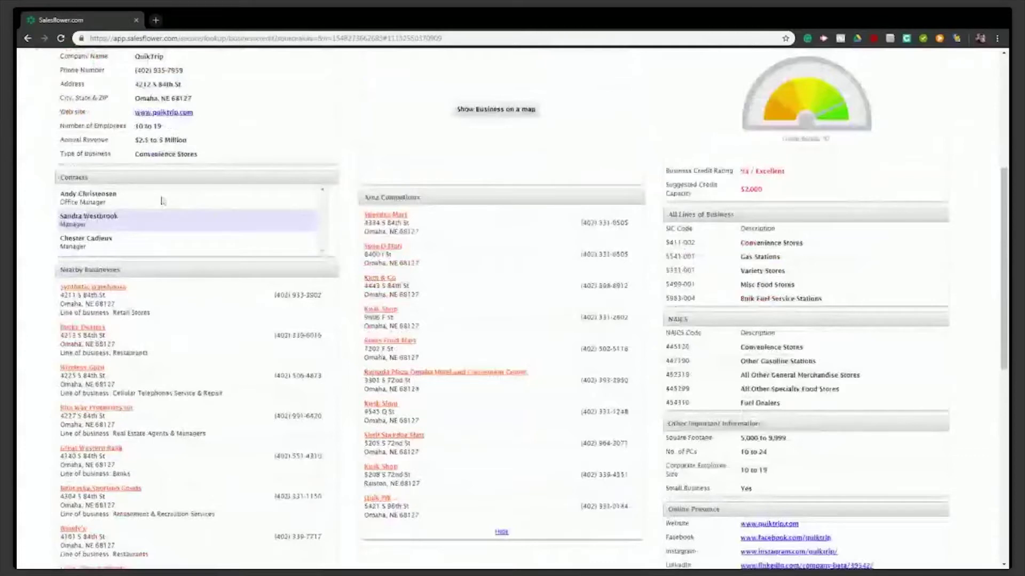
pyautogui.scroll(-4, 161, 201)
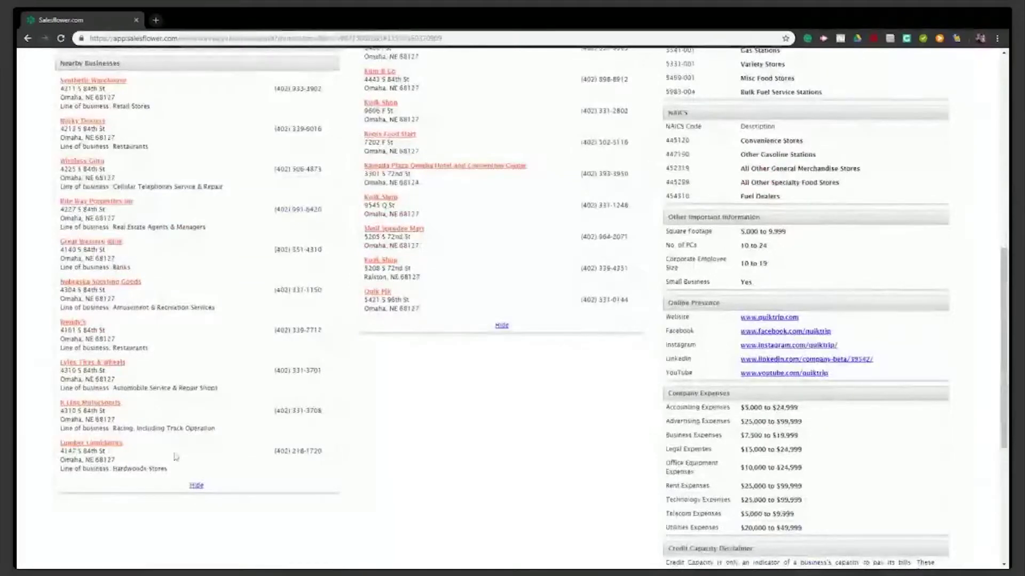
# - Show the QuikTrip business on the report's map and shift the map slightly
pyautogui.scroll(4, 505, 151)
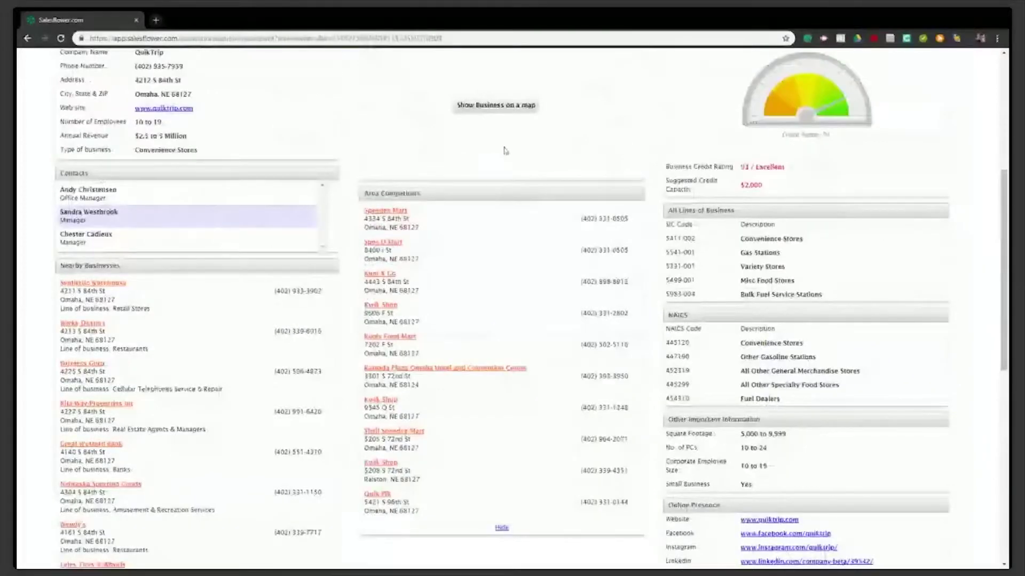
pyautogui.scroll(2, 505, 151)
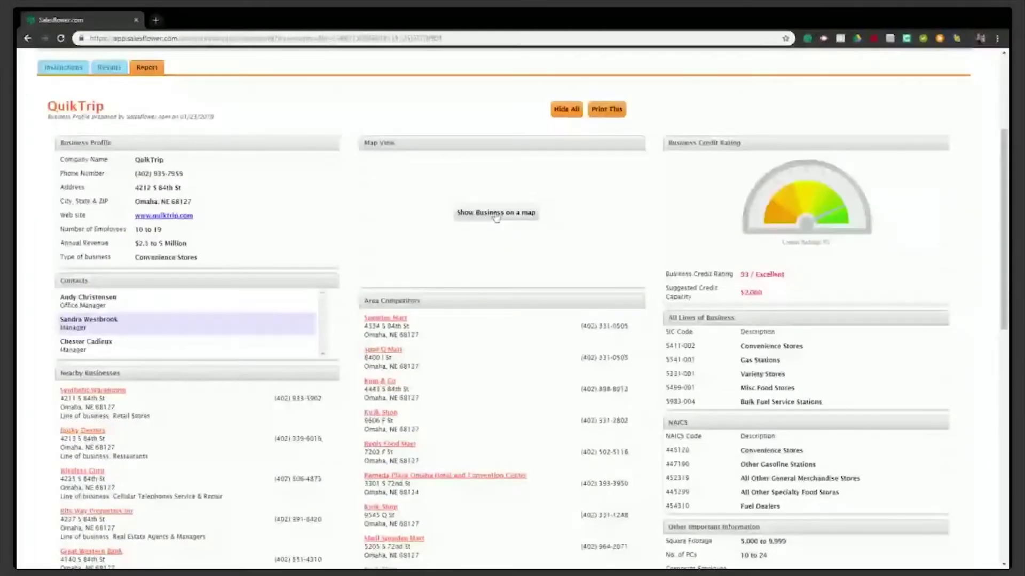
pyautogui.click(496, 214)
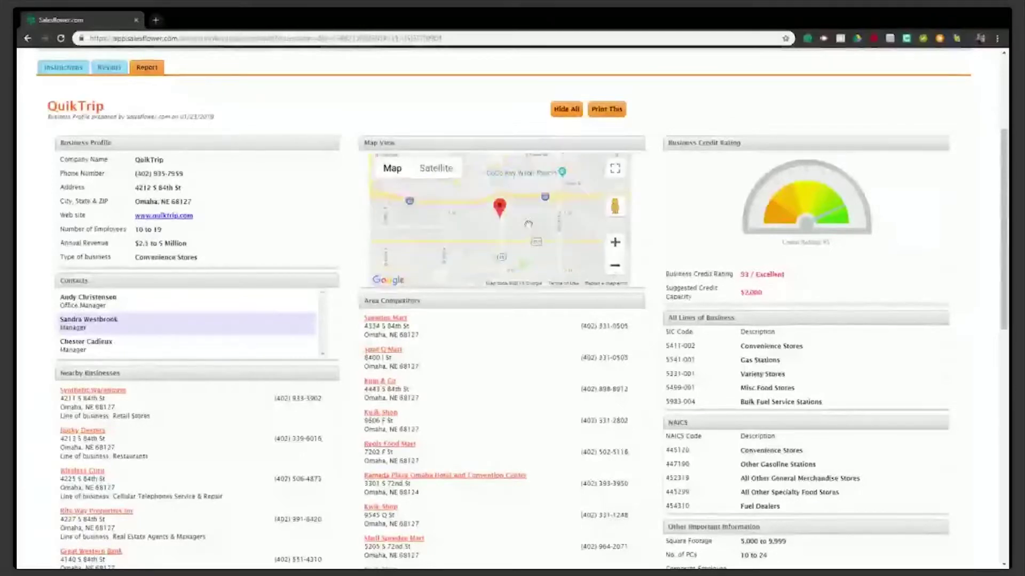
pyautogui.moveTo(528, 225); pyautogui.dragTo(533, 216)
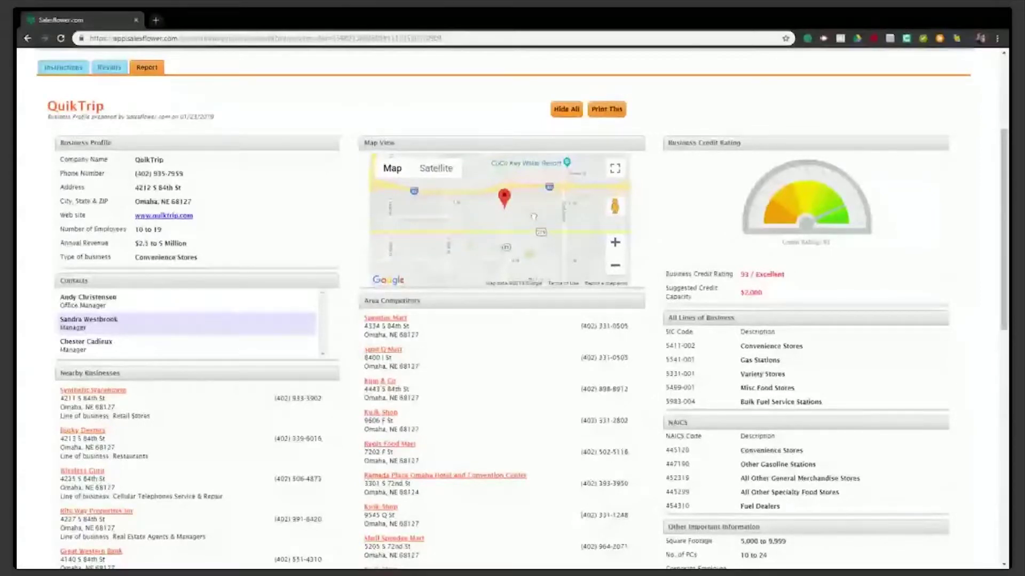
# - Examine the report's credit rating, lines of business, NAICS codes, other information, online presence, company expenses and credit capacity disclaimer
pyautogui.scroll(-3, 571, 201)
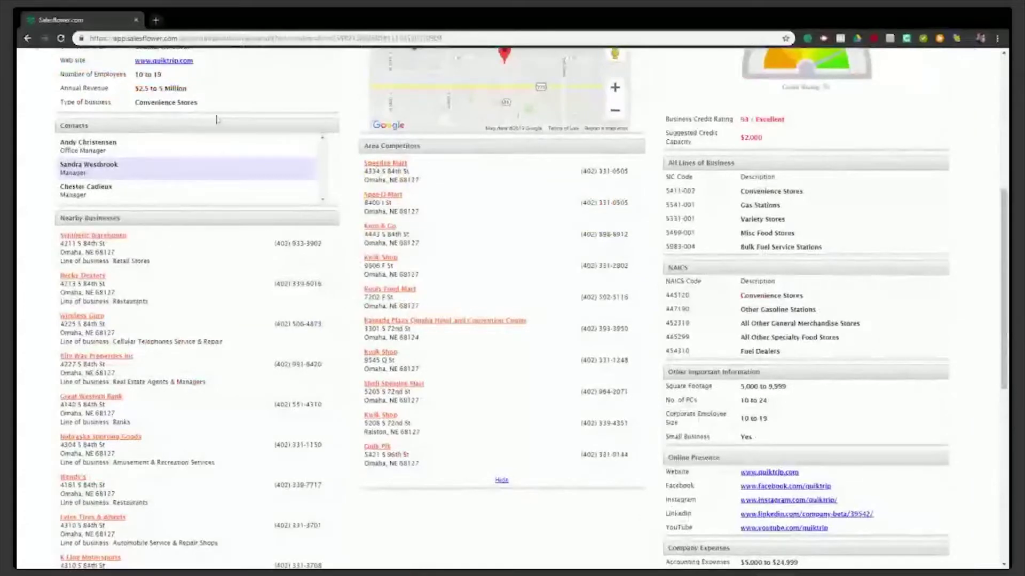
pyautogui.scroll(4, 216, 119)
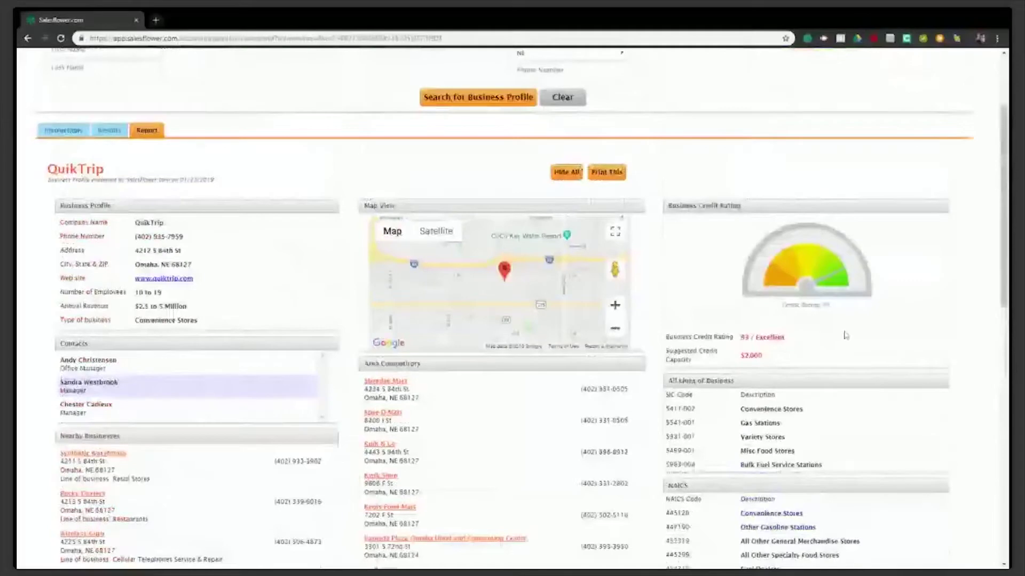
pyautogui.scroll(1, 860, 337)
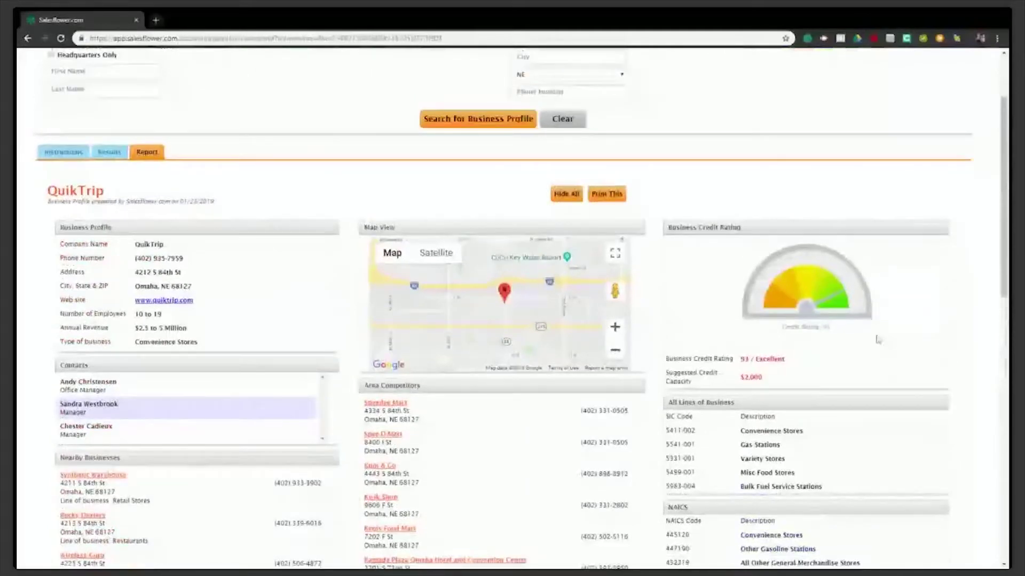
pyautogui.scroll(-3, 878, 340)
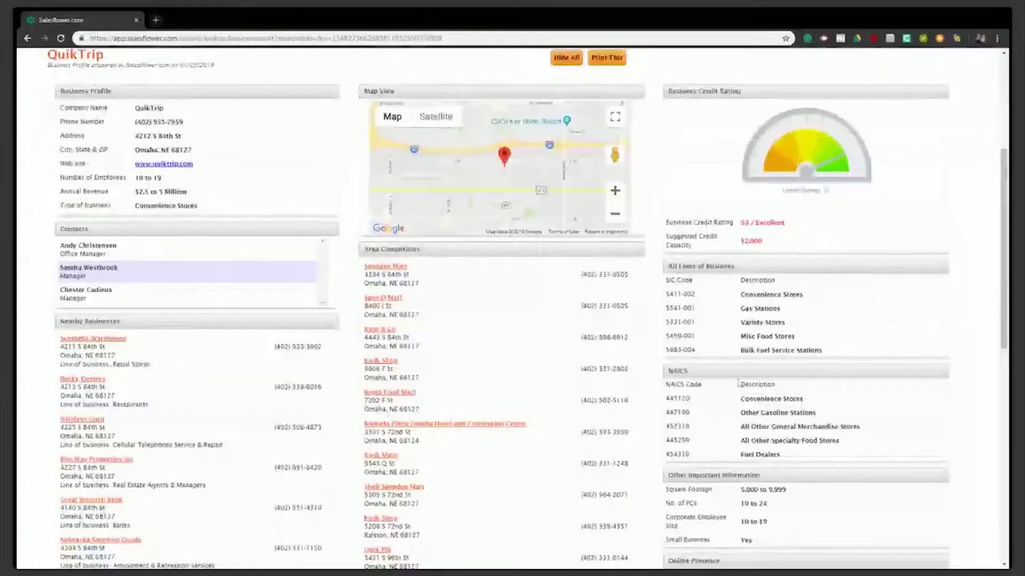
pyautogui.scroll(-2, 866, 411)
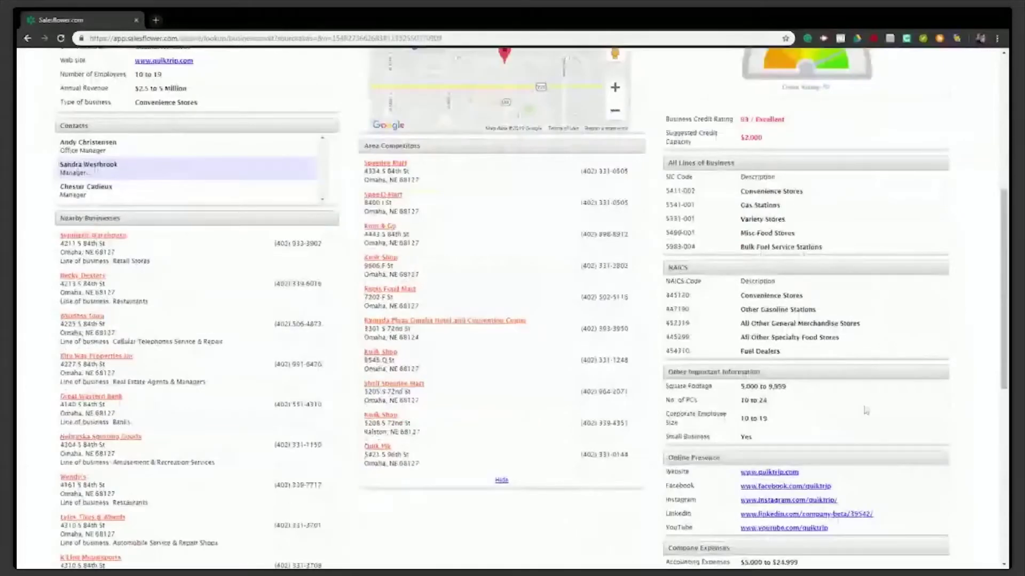
pyautogui.scroll(-2, 865, 411)
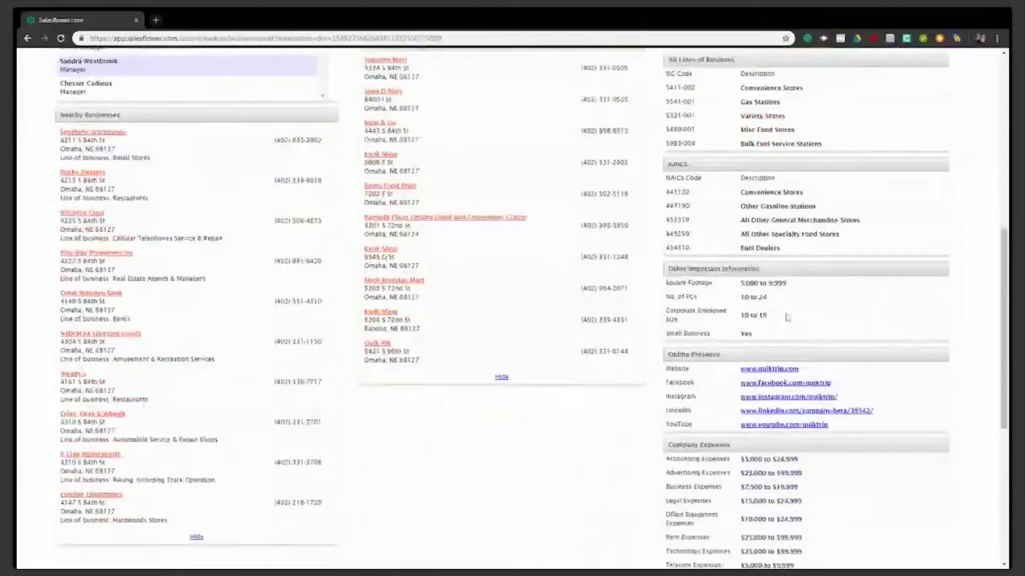
pyautogui.scroll(-1, 787, 317)
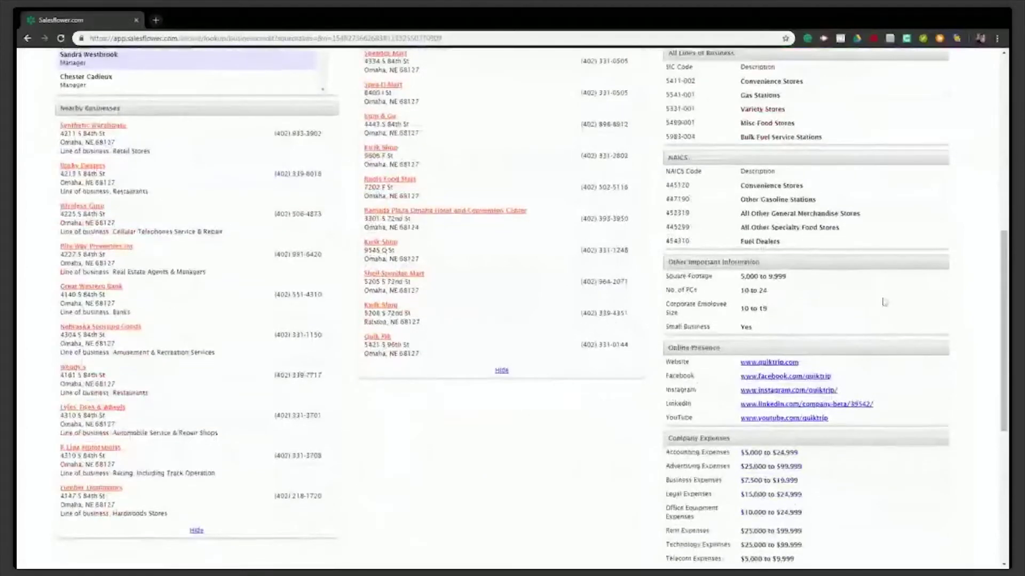
pyautogui.scroll(-1, 884, 302)
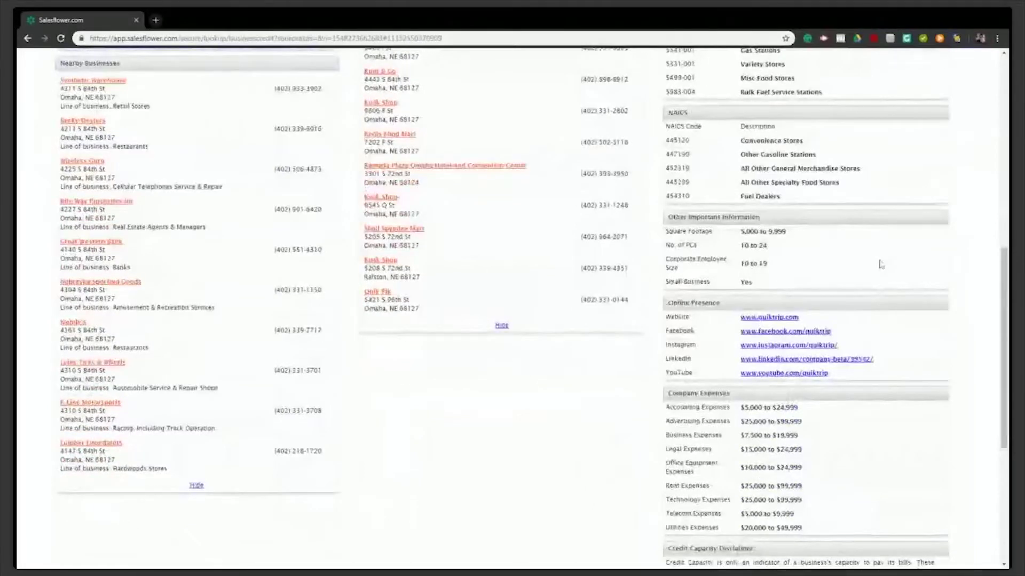
pyautogui.scroll(-1, 880, 264)
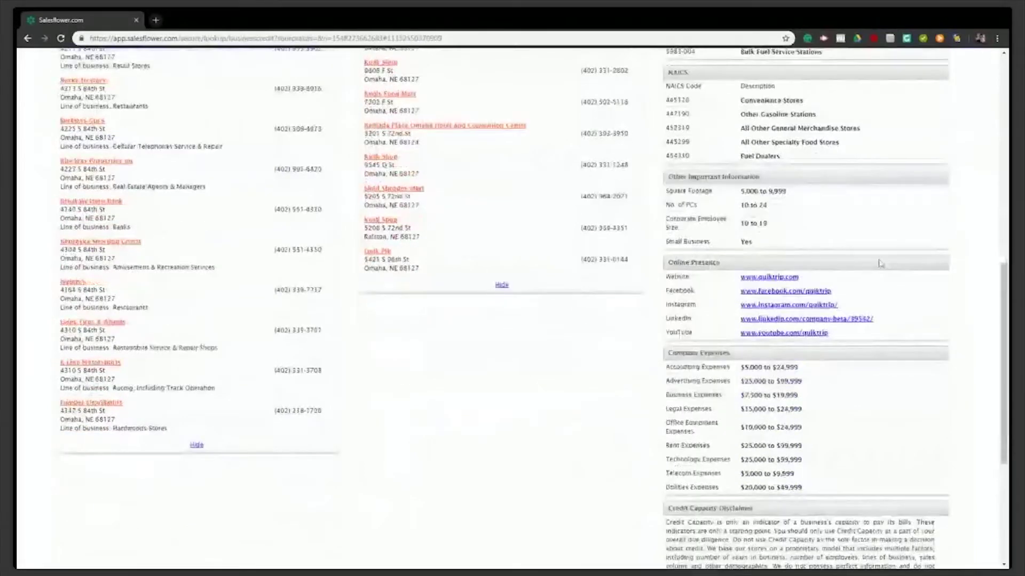
pyautogui.scroll(-2, 504, 286)
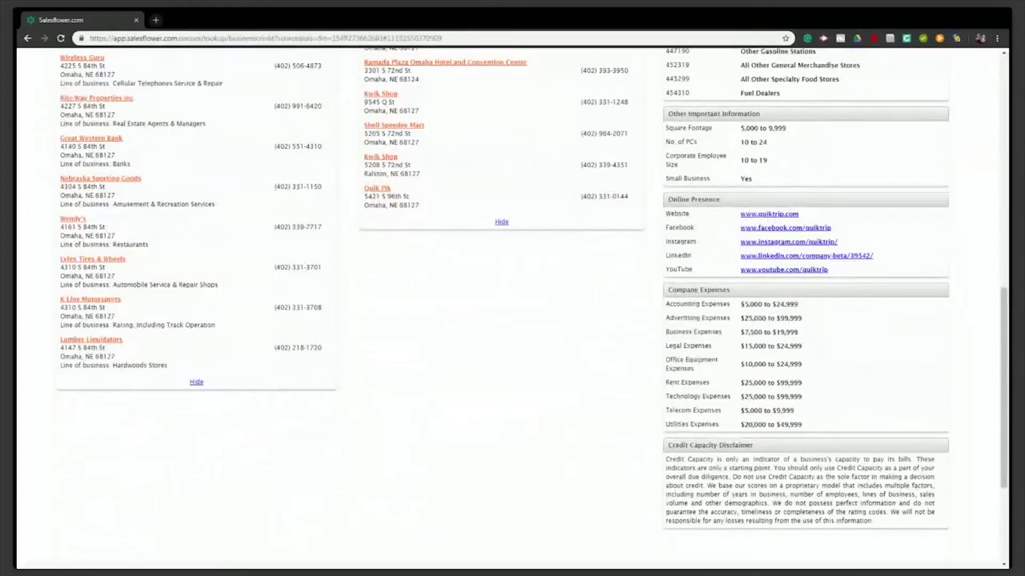
pyautogui.scroll(-1, 581, 405)
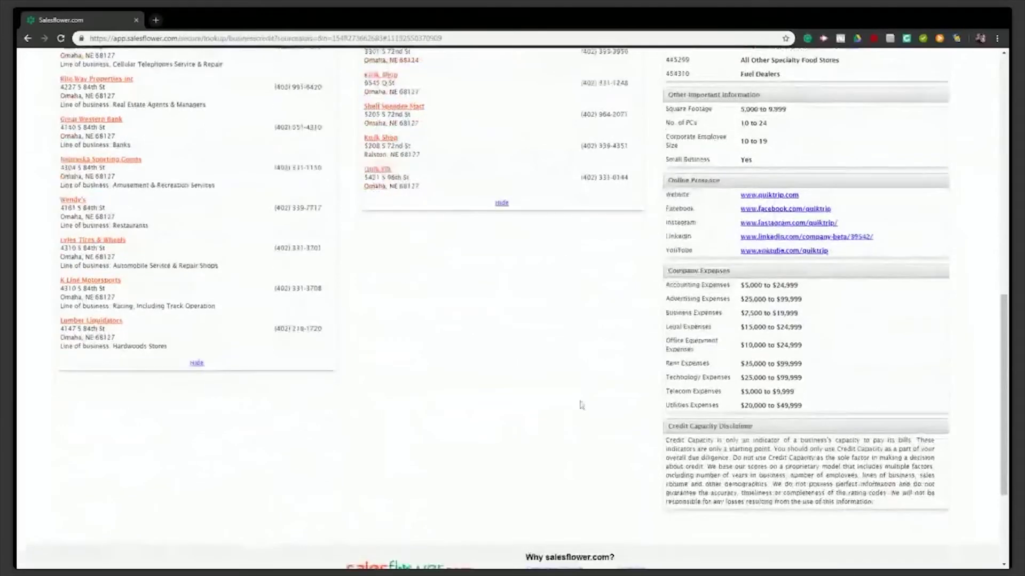
pyautogui.scroll(-3, 582, 405)
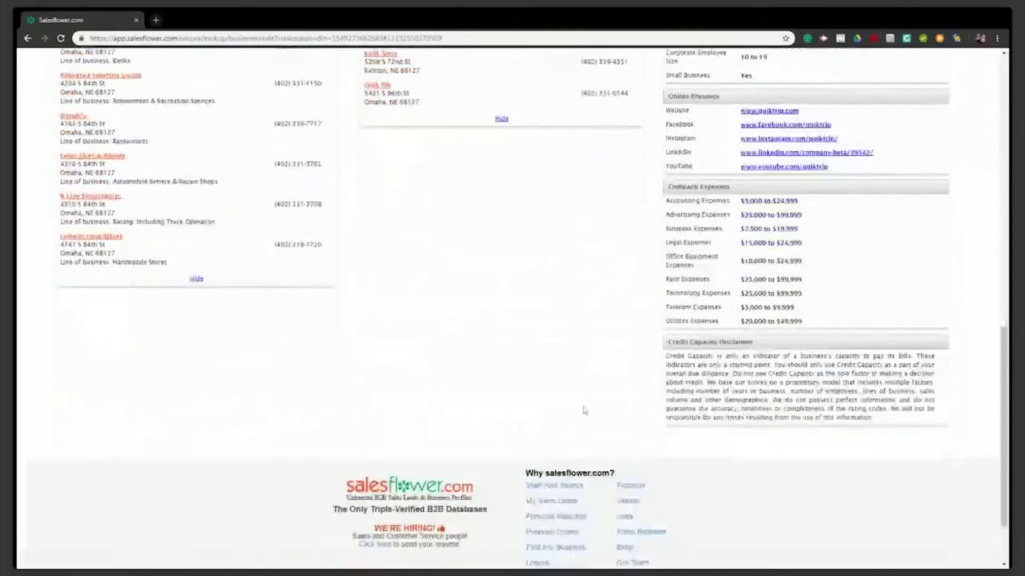
pyautogui.press('Home')
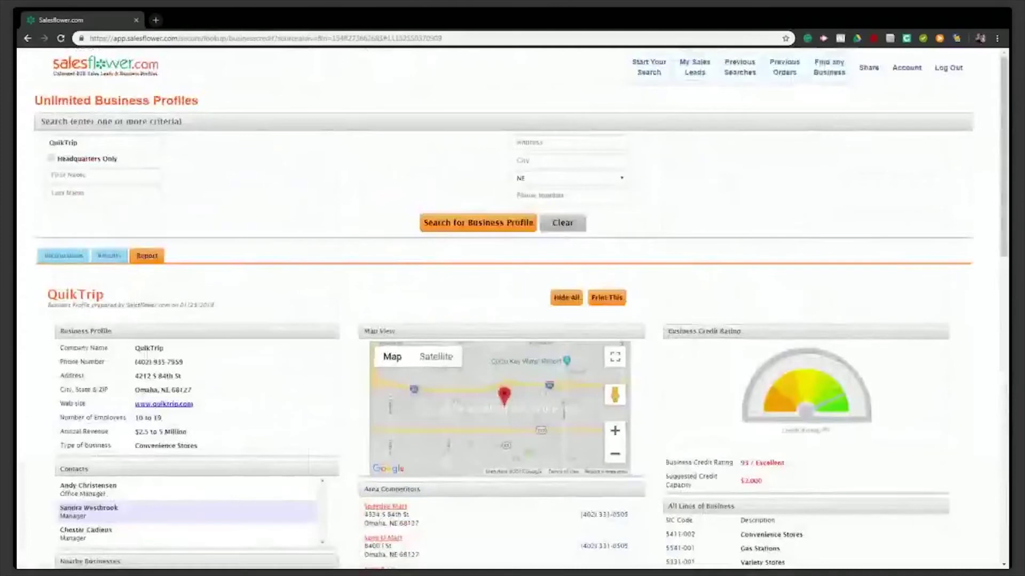